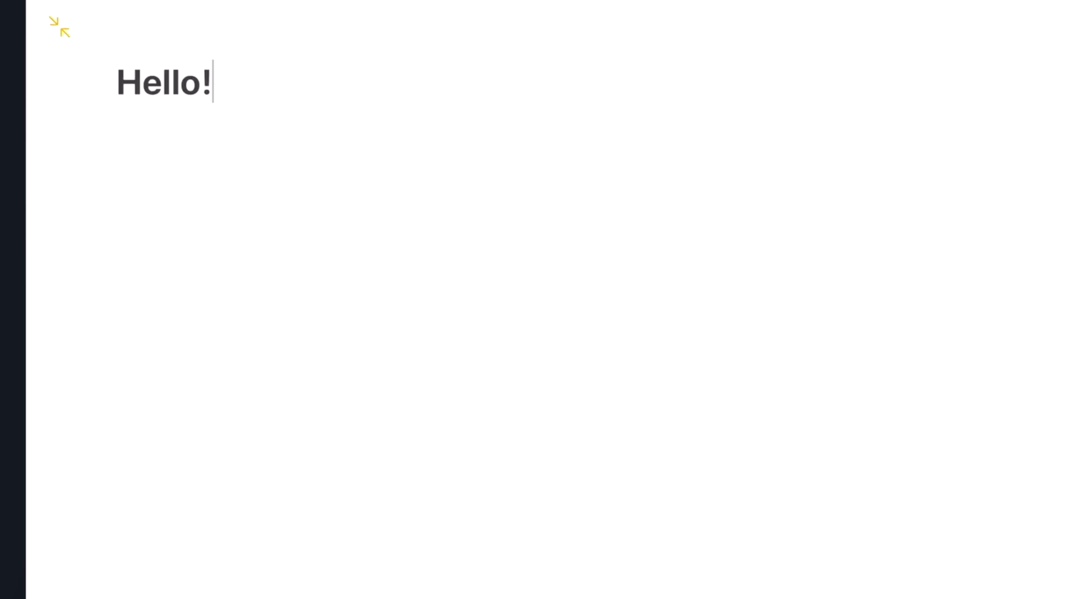
Handwrite 'This is scribble!' mid-page for Scribble to convert to text.
drag(419, 232, 413, 310)
mouse_move(393, 248)
mouse_down()
mouse_move(440, 231)
mouse_move(475, 300)
mouse_move(492, 297)
mouse_up()
drag(515, 269, 512, 310)
drag(577, 262, 579, 302)
drag(609, 265, 590, 308)
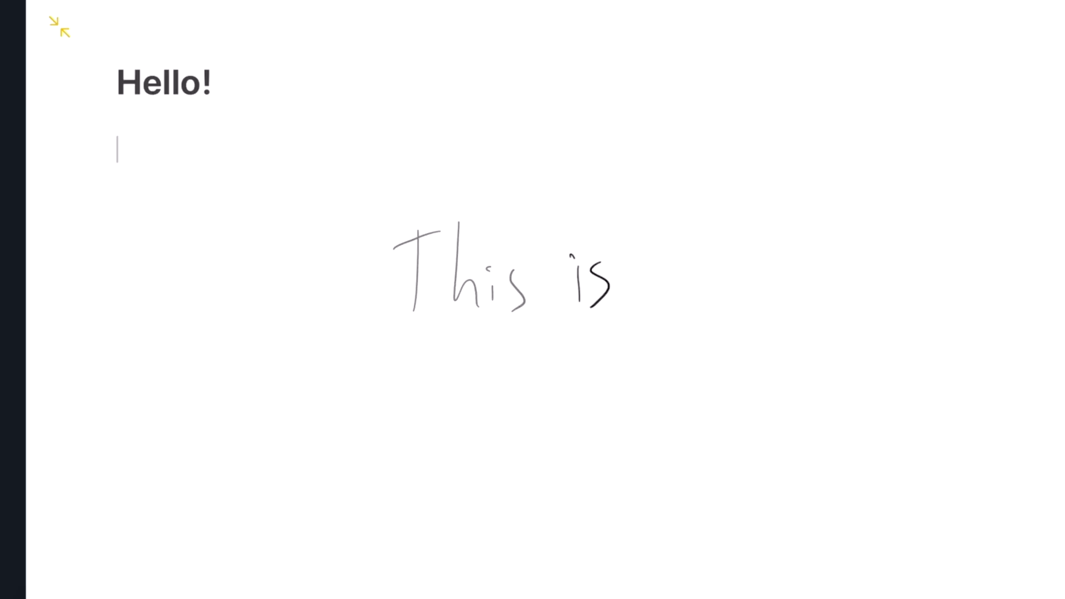
drag(688, 243, 646, 306)
drag(702, 277, 684, 293)
mouse_move(712, 295)
mouse_down()
mouse_move(728, 271)
mouse_move(745, 295)
mouse_up()
click(755, 259)
drag(758, 256, 772, 296)
mouse_move(789, 237)
mouse_down()
mouse_move(806, 293)
mouse_move(816, 294)
mouse_up()
drag(825, 287, 844, 298)
drag(859, 220, 862, 277)
click(870, 304)
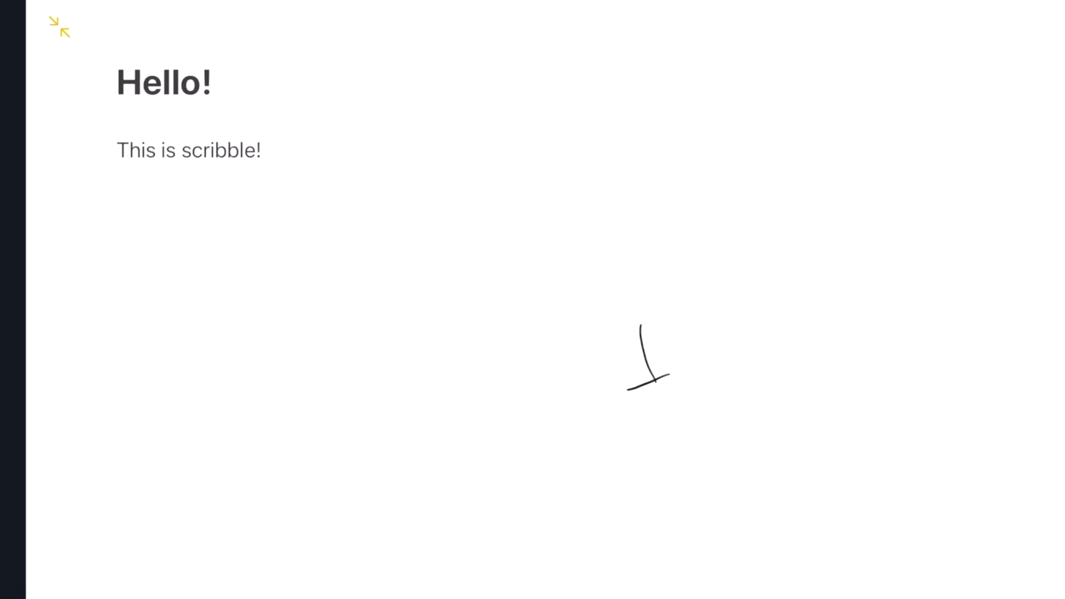
Handwrite 'It seems to work' on the next line.
drag(725, 338, 726, 383)
drag(699, 360, 728, 354)
mouse_move(820, 340)
mouse_down()
mouse_move(796, 375)
mouse_move(876, 369)
mouse_up()
drag(884, 342, 901, 367)
mouse_move(952, 332)
mouse_down()
mouse_move(954, 371)
mouse_move(965, 348)
mouse_up()
mouse_move(965, 354)
mouse_down()
mouse_move(975, 366)
mouse_move(1051, 364)
mouse_up()
mouse_move(1054, 363)
mouse_down()
mouse_move(1064, 335)
mouse_move(1063, 366)
mouse_up()
Continue the line by handwriting 'pretty well'.
mouse_move(646, 433)
mouse_down()
mouse_move(657, 390)
mouse_move(694, 410)
mouse_move(717, 404)
mouse_up()
mouse_move(723, 374)
mouse_down()
mouse_move(729, 411)
mouse_move(746, 408)
mouse_up()
drag(758, 388, 778, 414)
drag(829, 371, 879, 385)
drag(900, 347, 902, 389)
drag(915, 348, 920, 400)
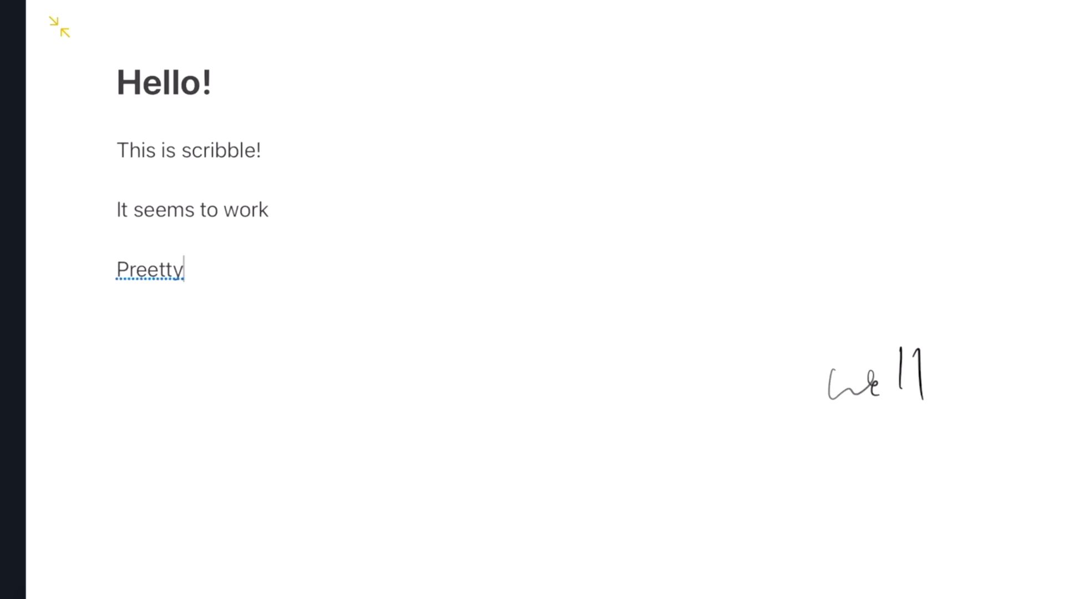
Scratch out the misspelled 'Preetty' and circle the 'good hand writing' line to select it.
mouse_move(113, 280)
mouse_down()
mouse_move(181, 259)
mouse_move(203, 278)
mouse_up()
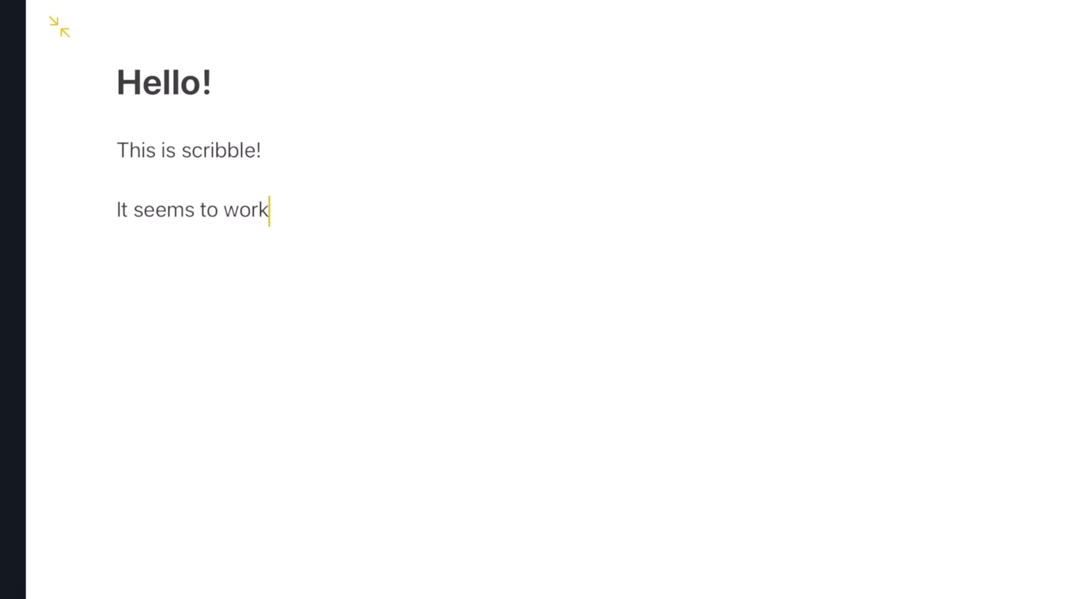
drag(368, 268, 423, 249)
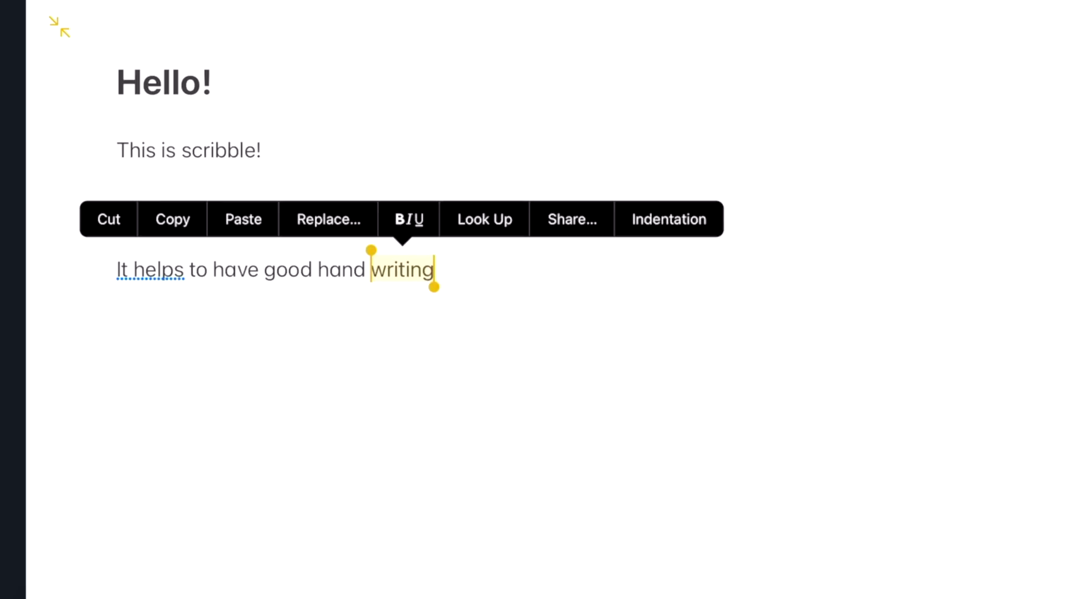
drag(375, 241, 468, 296)
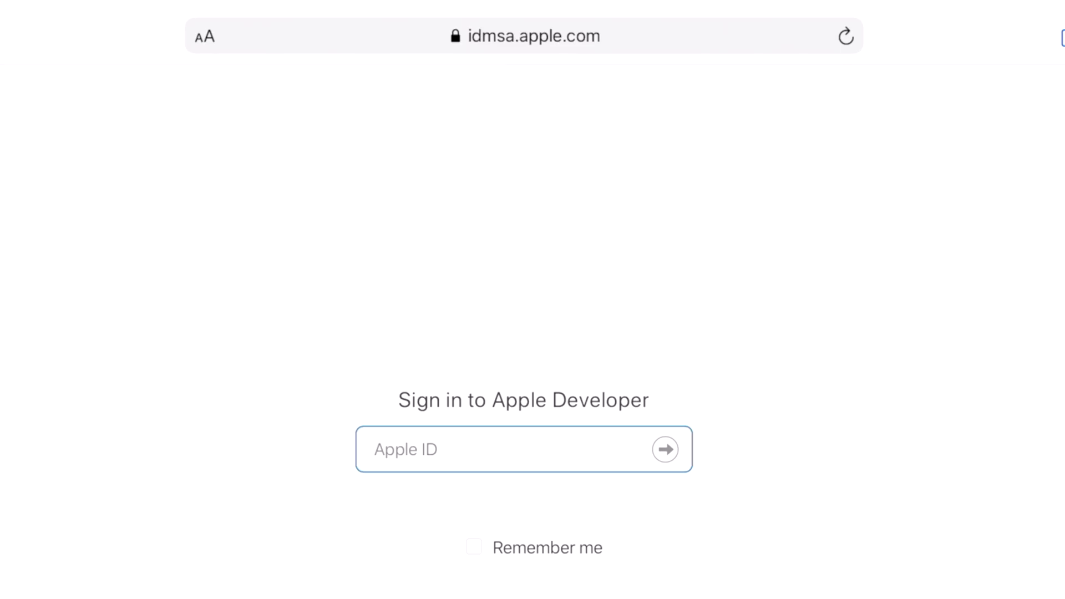
Handwrite macrumors.com into Safari's address bar and load the site.
click(524, 36)
mouse_move(373, 55)
mouse_down()
mouse_move(413, 26)
mouse_move(442, 49)
mouse_move(505, 31)
mouse_move(525, 47)
mouse_up()
drag(536, 36, 556, 33)
drag(562, 22, 563, 50)
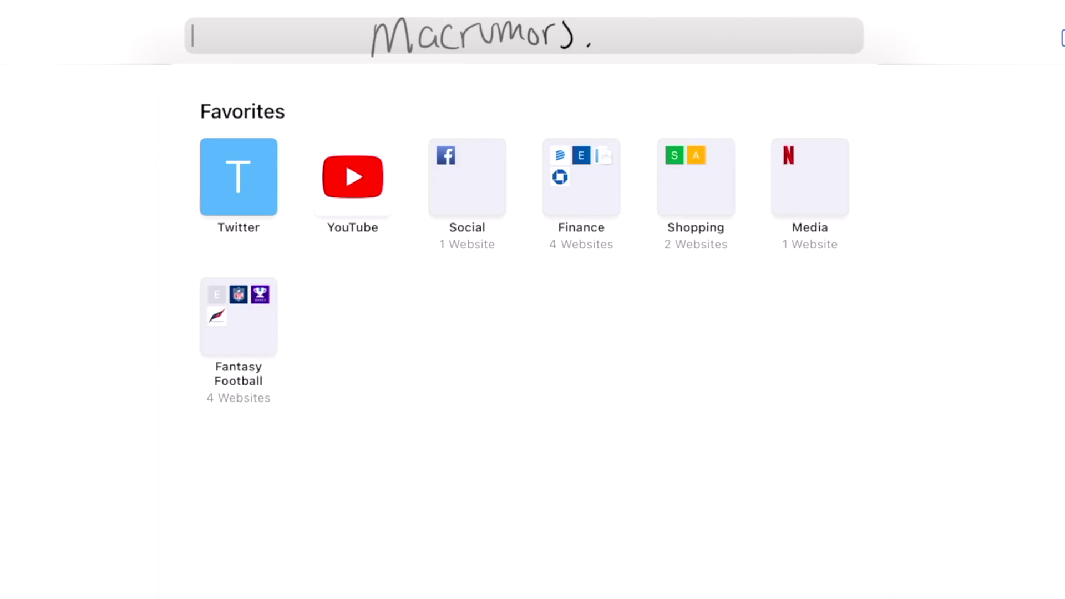
mouse_move(622, 28)
mouse_down()
mouse_move(620, 46)
mouse_move(687, 43)
mouse_up()
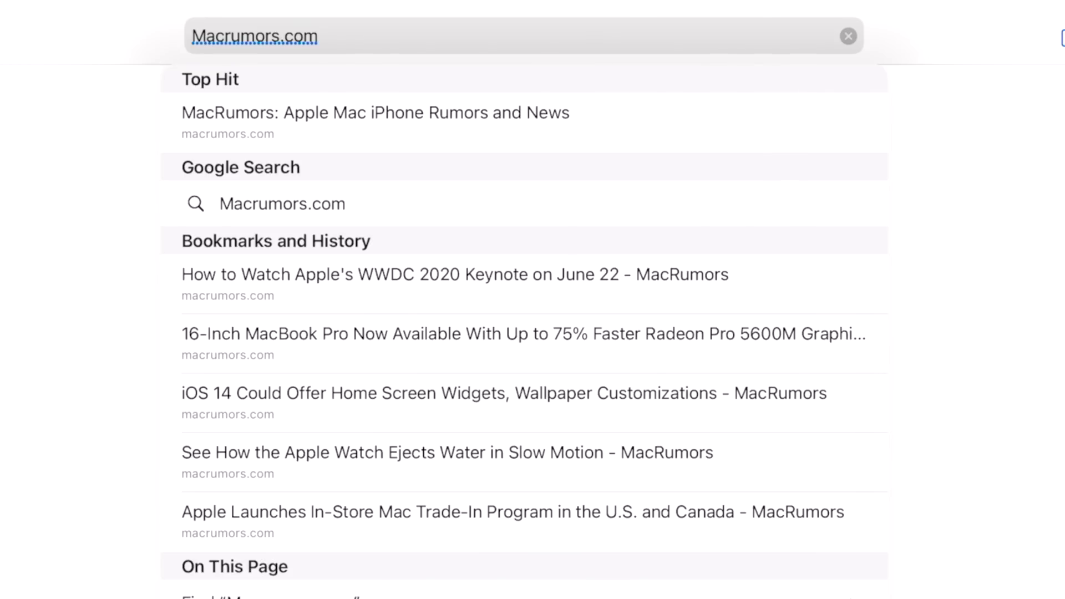
key(Return)
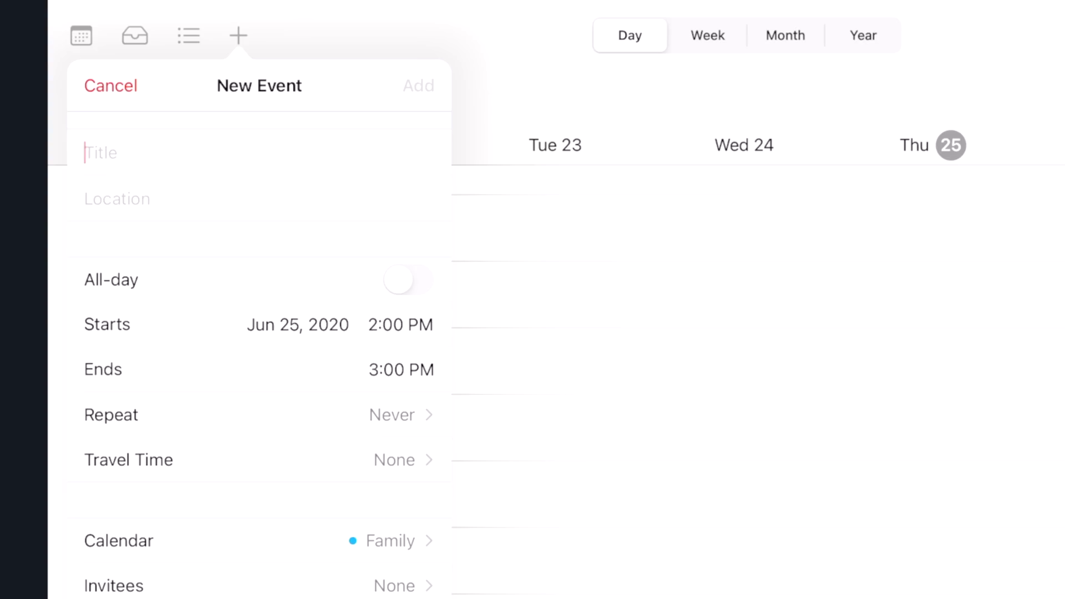
Handwrite the event title 'Edit this video' in the New Event Title field.
drag(101, 144, 126, 167)
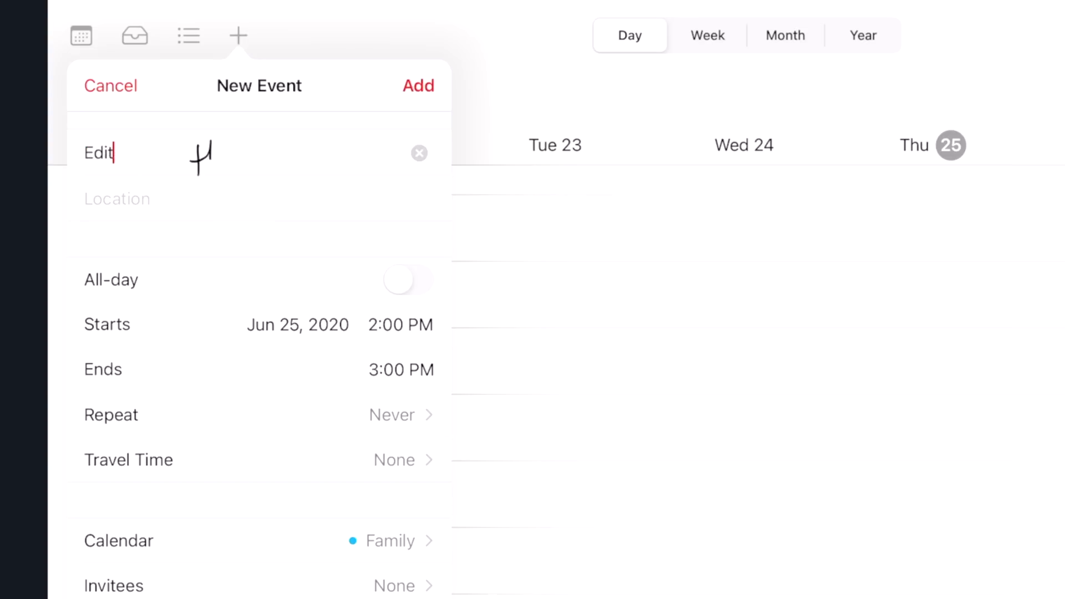
text(this video)
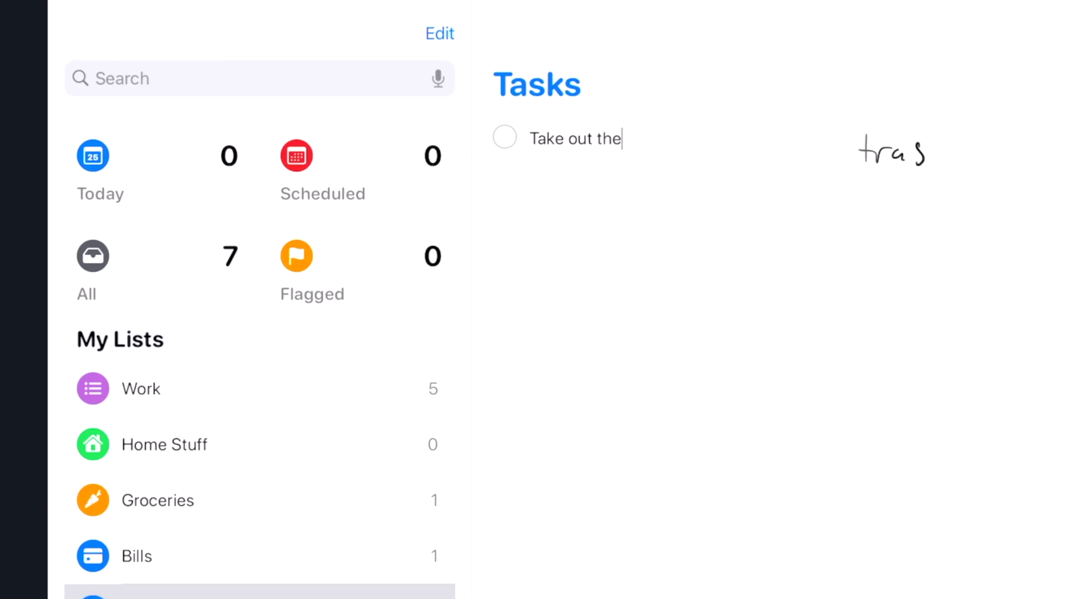
text(trash!)
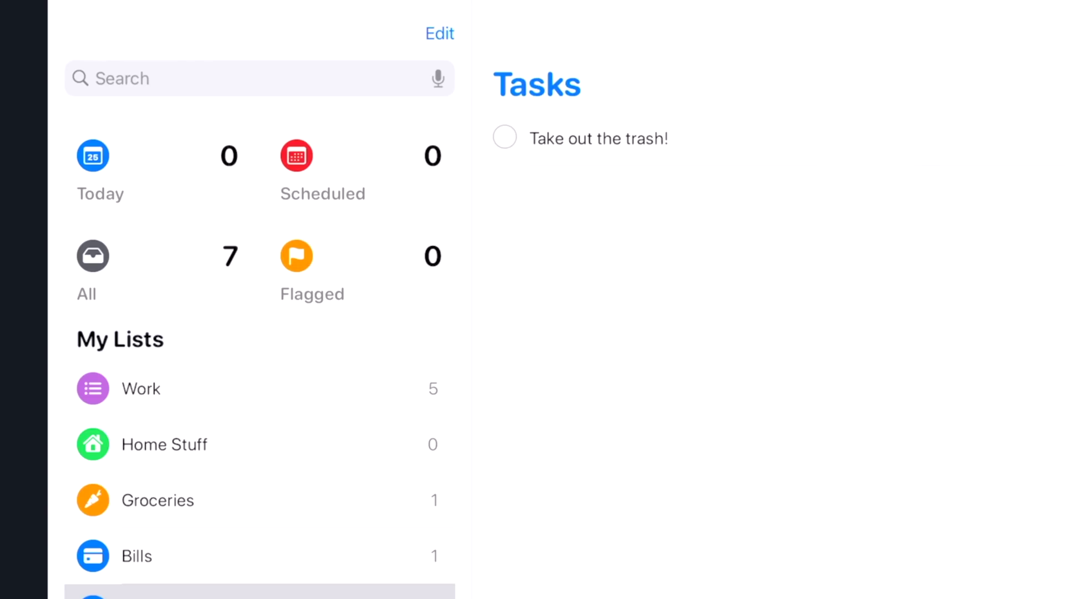
Add a 'Buy milk' reminder below 'Take out the trash!' in Tasks.
key(Return)
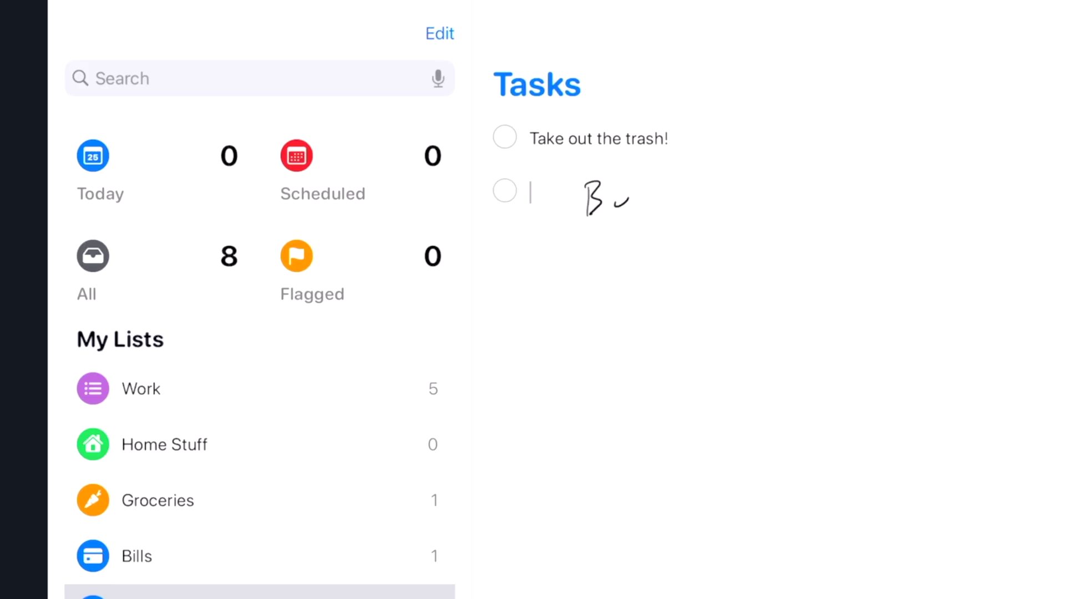
text(Buy)
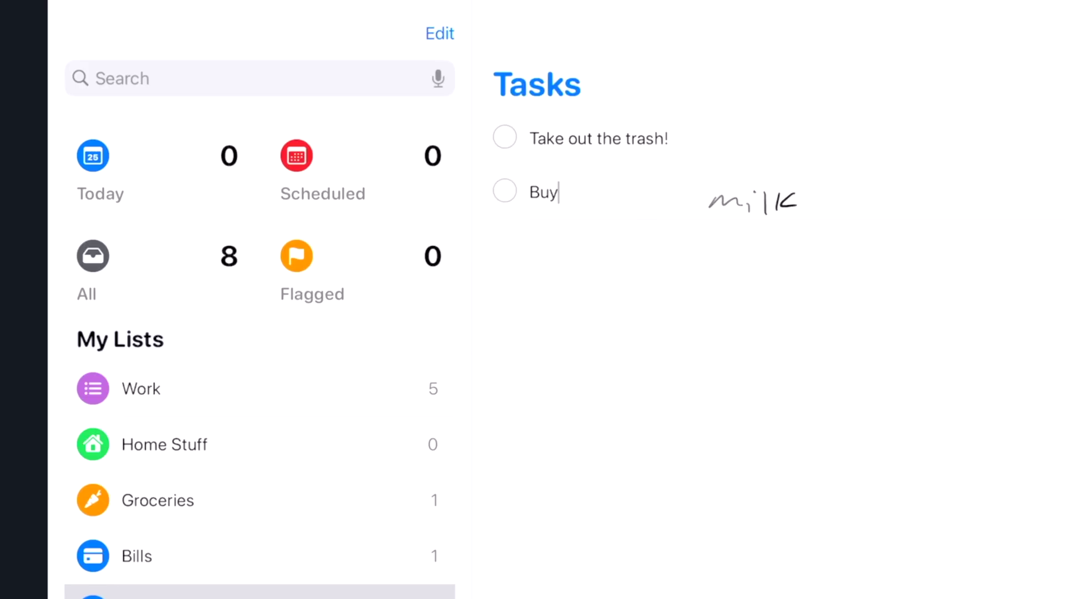
text( milk)
key(Return)
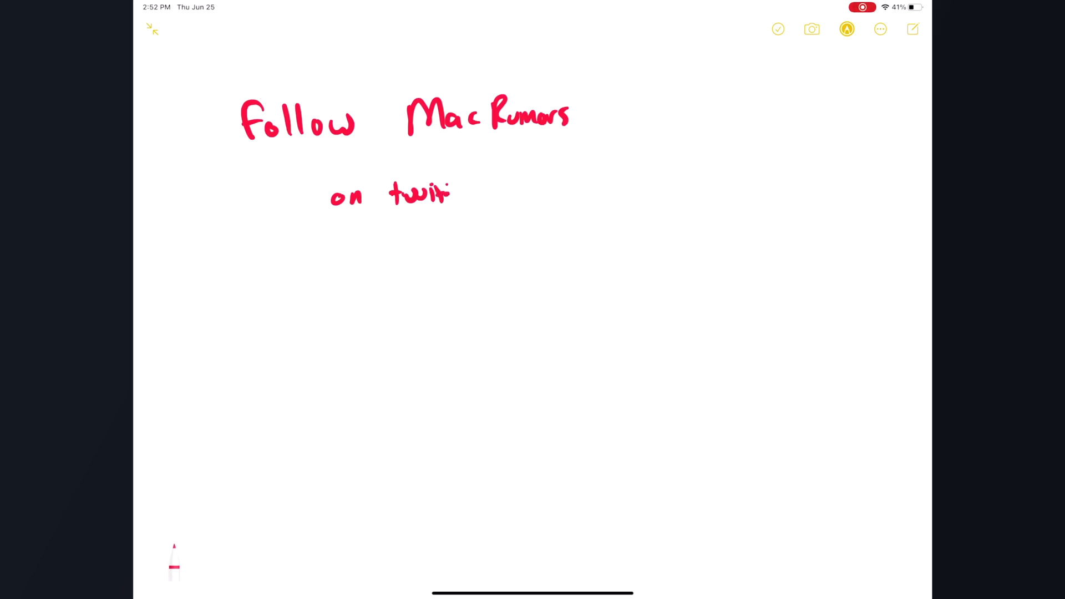
mouse_move(532, 185)
mouse_down()
mouse_move(556, 215)
mouse_move(599, 208)
mouse_up()
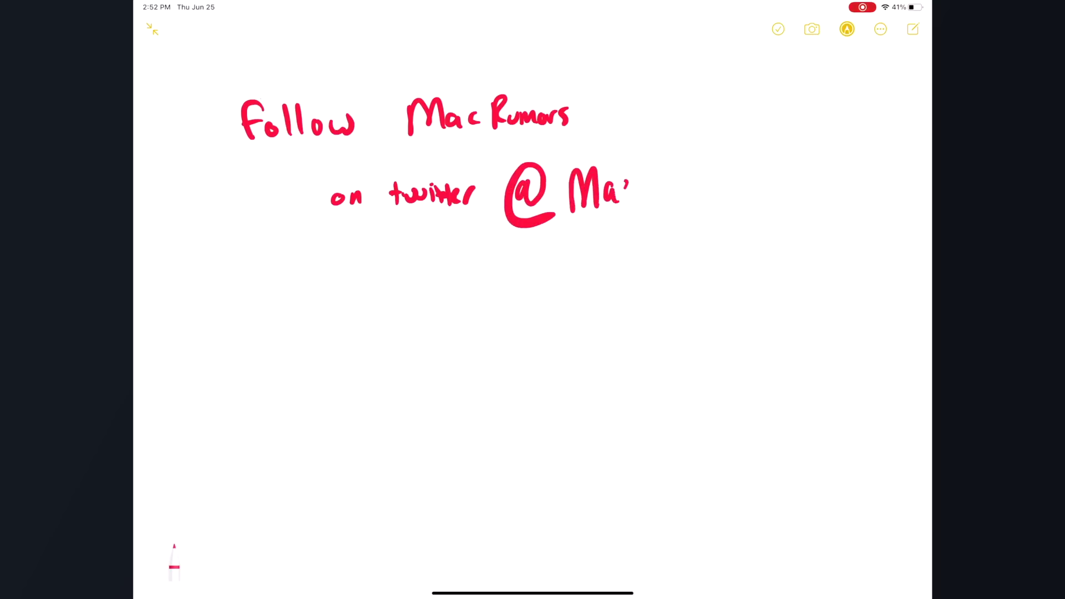
drag(686, 188, 706, 195)
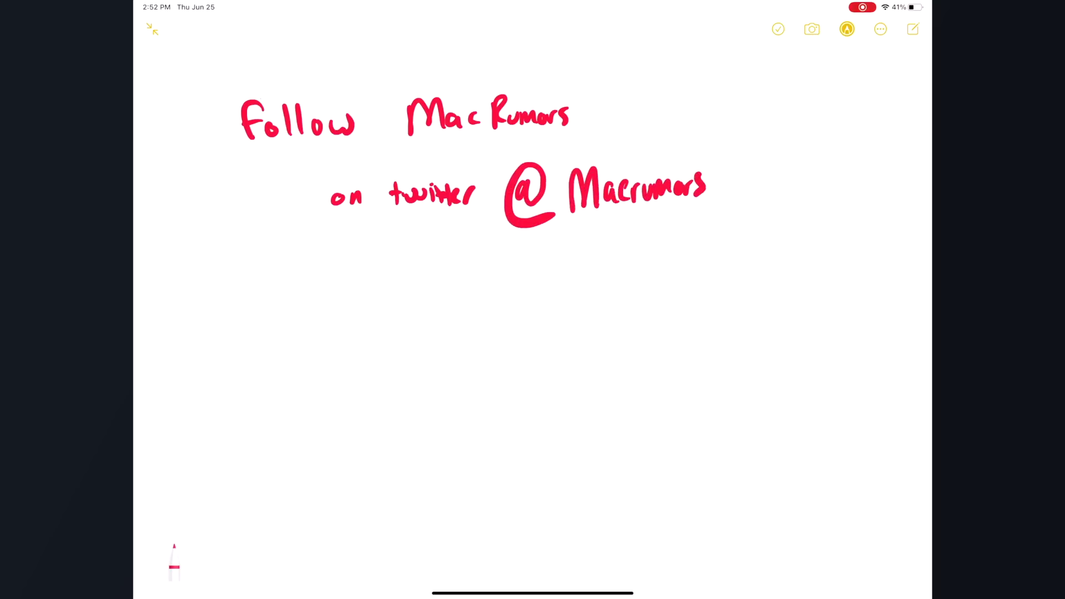
drag(713, 145, 713, 181)
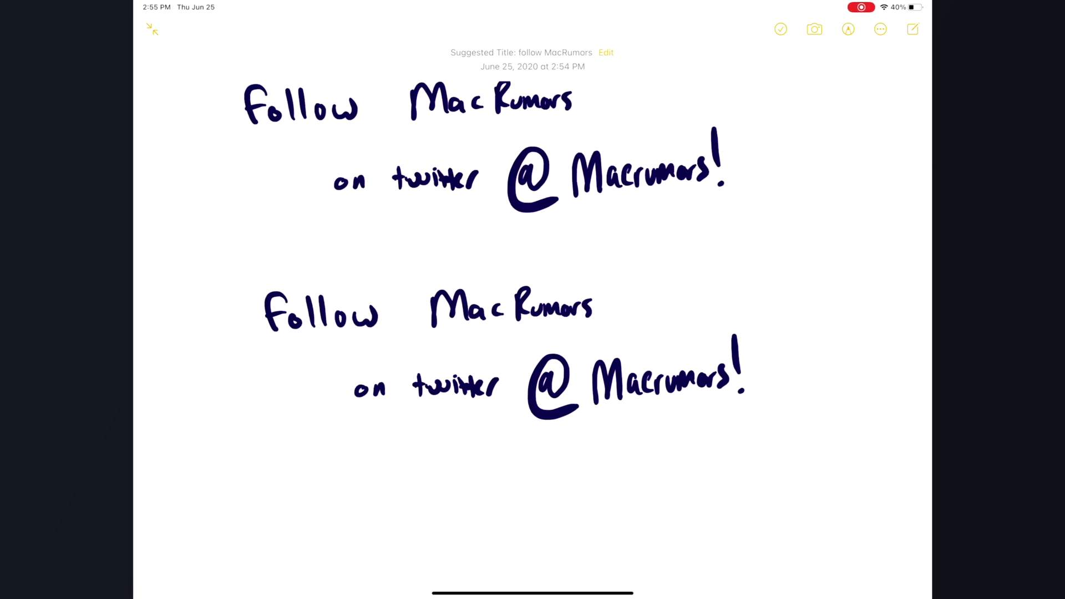
Select the second handwritten message block and copy it as text.
mouse_move(258, 283)
mouse_down()
mouse_move(383, 336)
mouse_move(490, 344)
mouse_move(751, 402)
mouse_up()
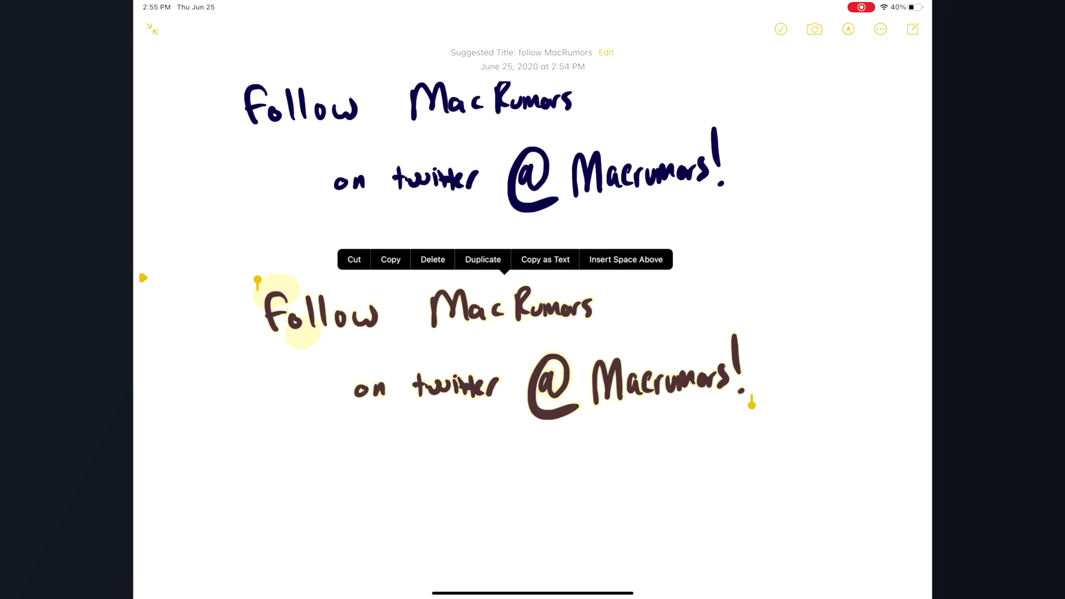
click(545, 259)
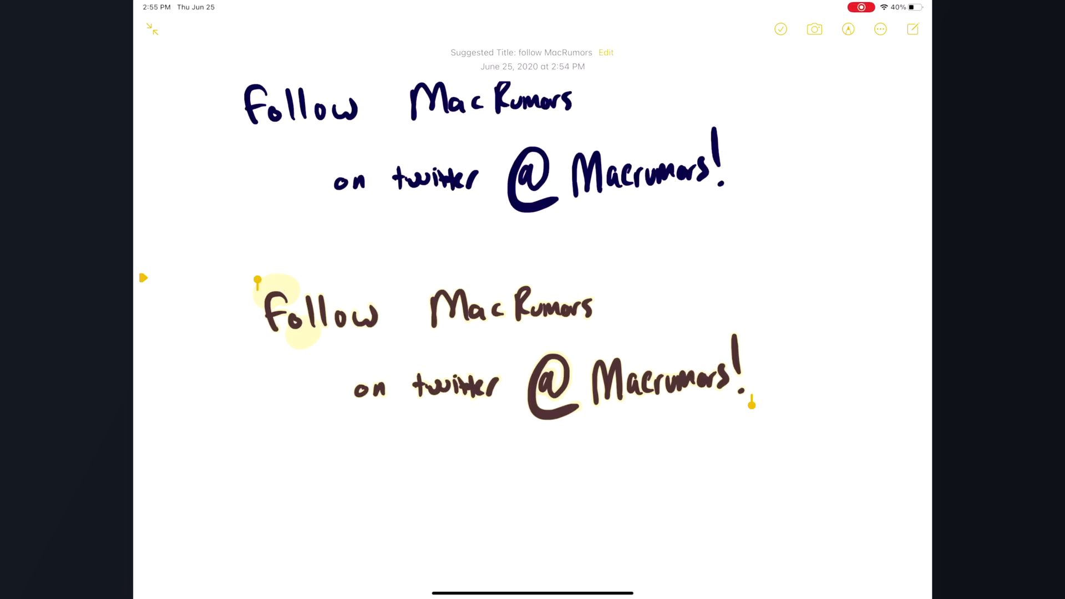
drag(433, 593, 748, 593)
Paste the copied text into the Blank Pages document and dismiss the linking tip.
click(279, 84)
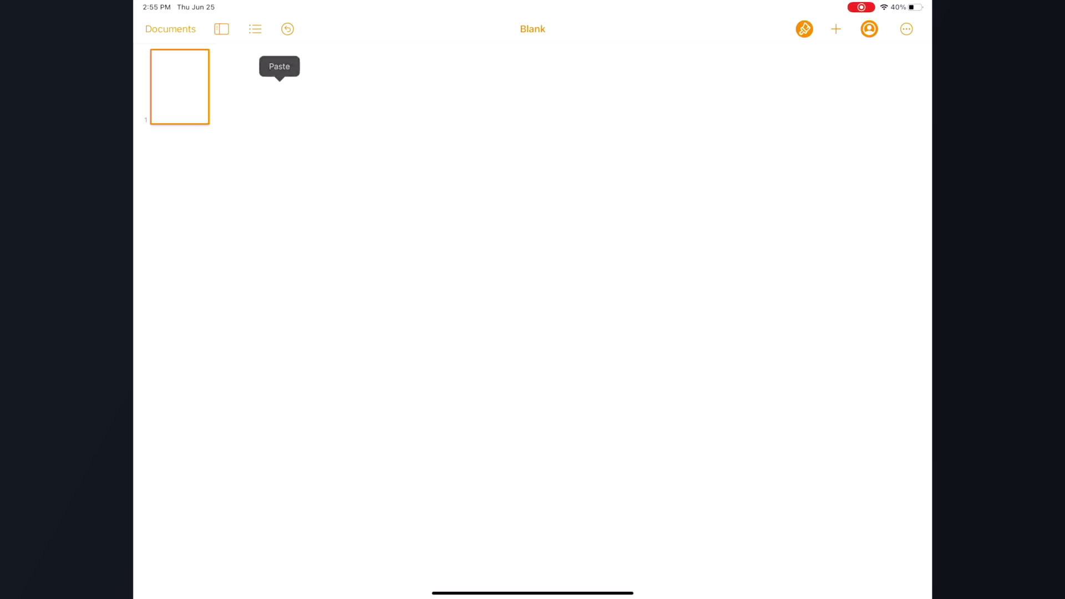
click(279, 66)
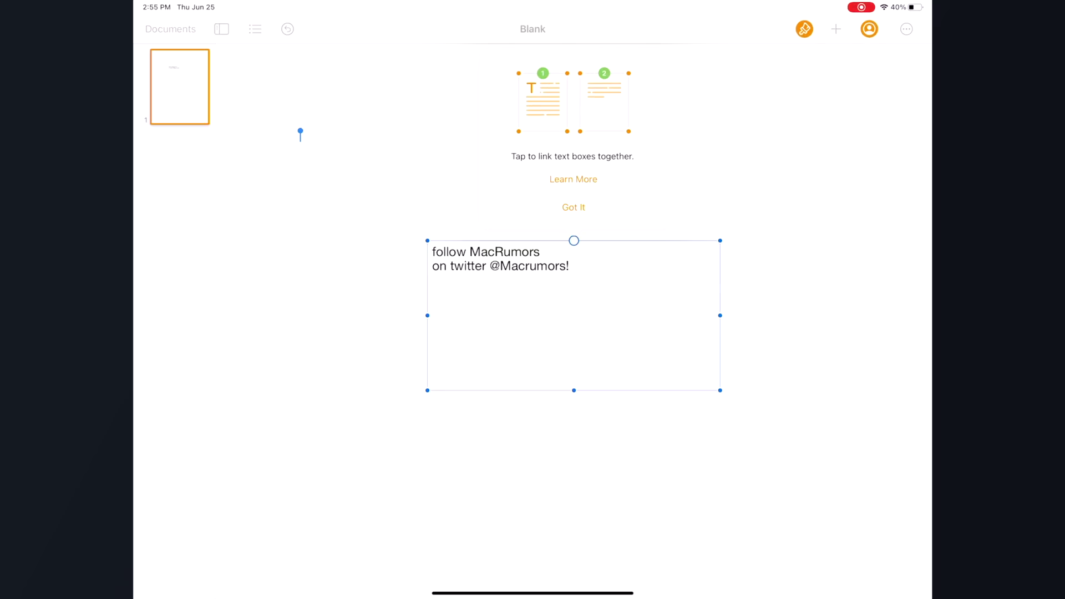
click(573, 208)
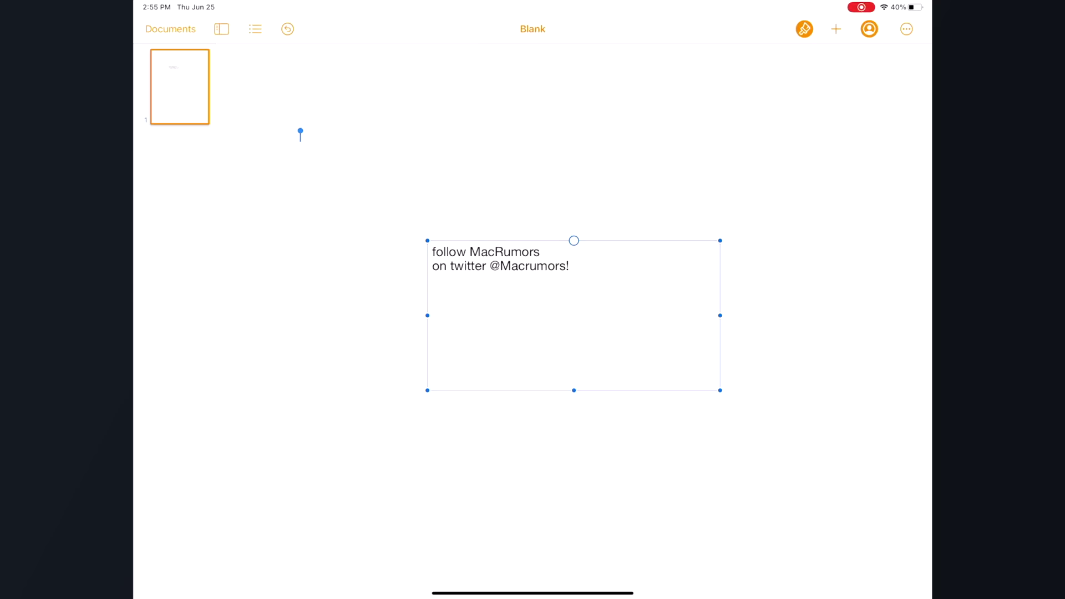
mouse_move(488, 160)
mouse_down()
mouse_move(435, 357)
mouse_move(595, 108)
mouse_move(487, 161)
mouse_up()
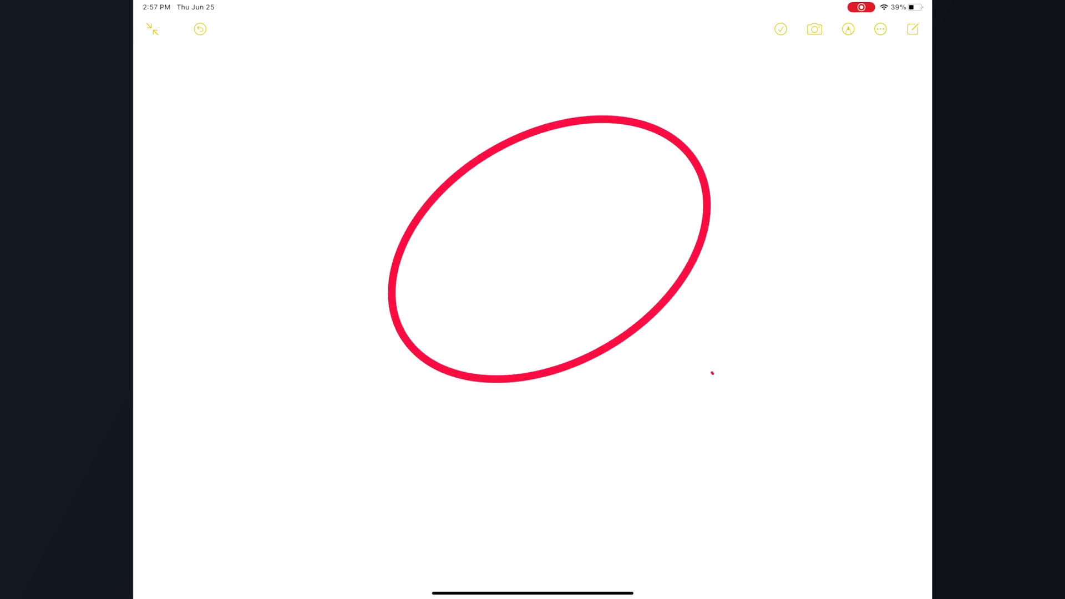
Draw and snap a circle, square, five-pointed star, diamond and another closed shape around the ellipse.
drag(713, 372, 707, 371)
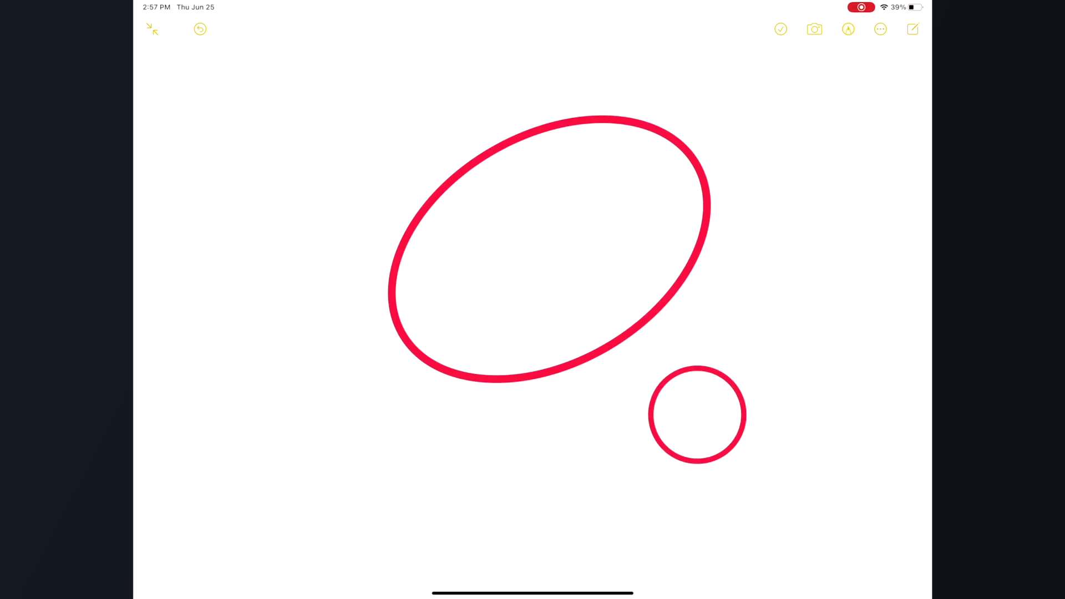
mouse_move(728, 83)
mouse_down()
mouse_move(847, 72)
mouse_move(696, 74)
mouse_up()
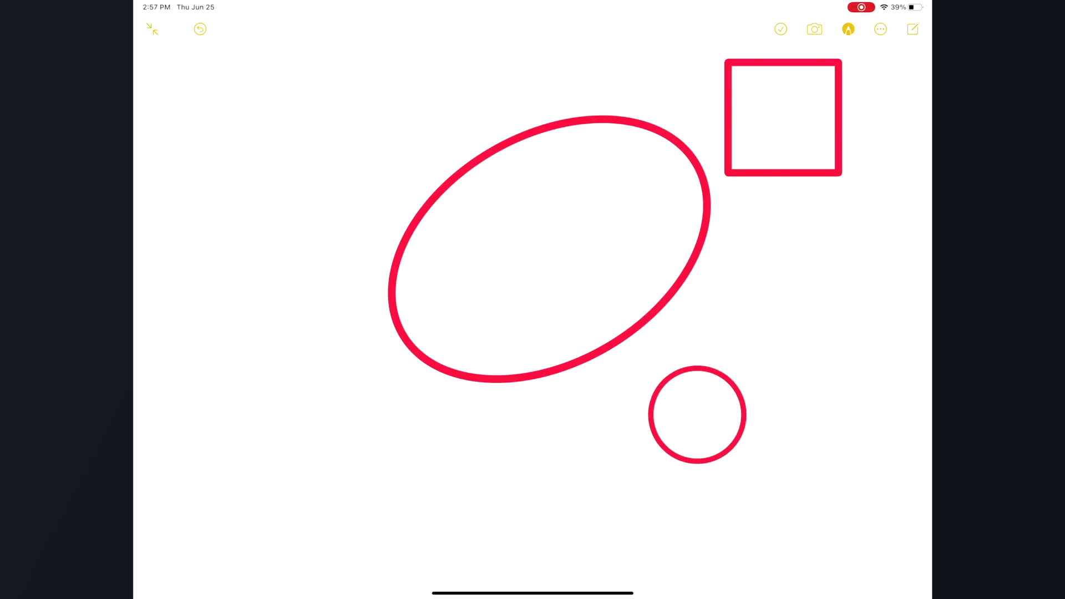
mouse_move(229, 202)
mouse_down()
mouse_move(302, 83)
mouse_move(202, 119)
mouse_move(237, 191)
mouse_up()
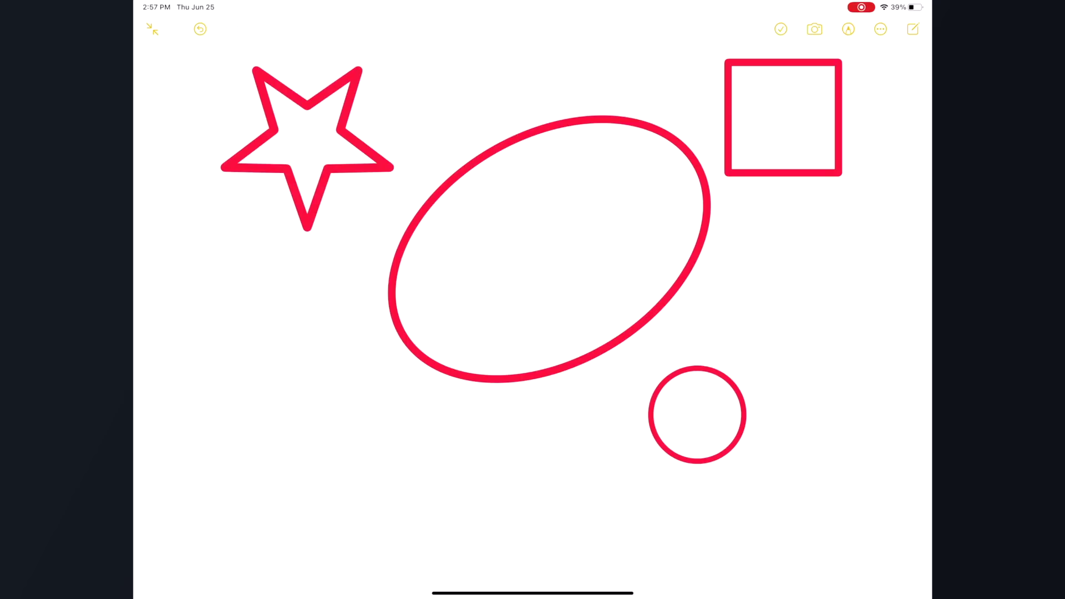
mouse_move(272, 364)
mouse_down()
mouse_move(240, 399)
mouse_move(301, 425)
mouse_move(274, 366)
mouse_up()
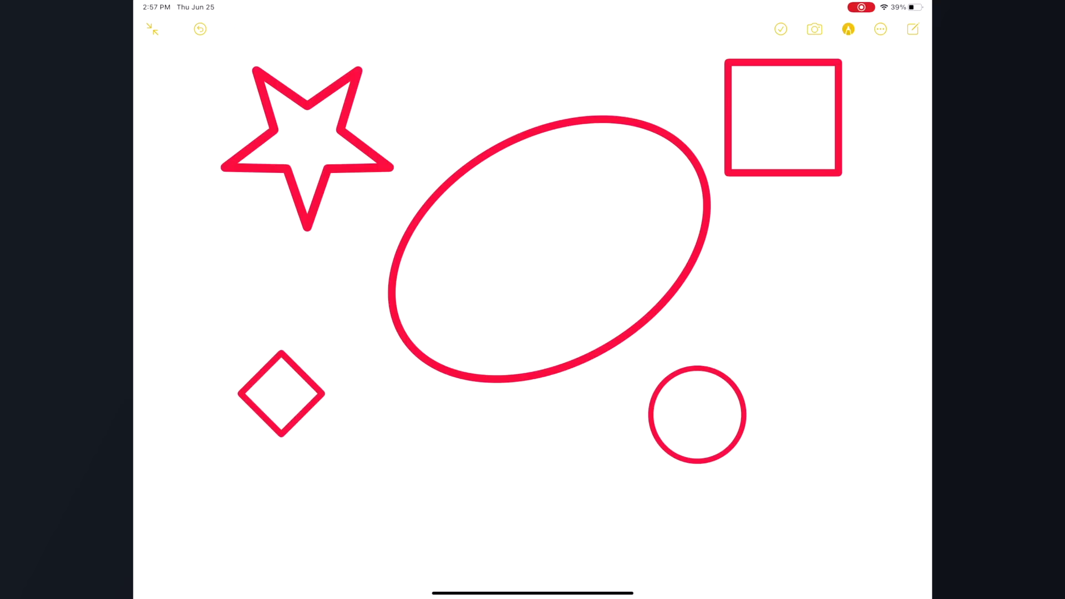
mouse_move(501, 411)
mouse_down()
mouse_move(495, 465)
mouse_move(537, 468)
mouse_move(563, 428)
mouse_move(502, 410)
mouse_up()
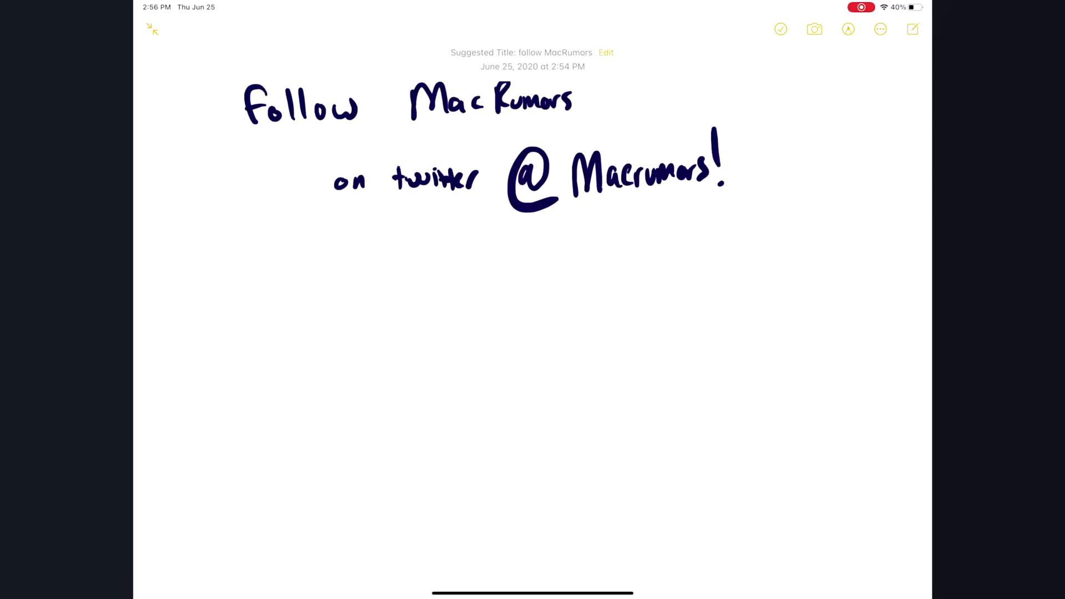
Handwrite the first two digit groups, 555-555, in red.
mouse_move(296, 305)
mouse_down()
mouse_move(301, 353)
mouse_move(326, 300)
mouse_up()
mouse_move(334, 310)
mouse_down()
mouse_move(341, 351)
mouse_move(363, 300)
mouse_move(376, 347)
mouse_up()
mouse_move(376, 309)
mouse_down()
mouse_move(399, 304)
mouse_move(465, 351)
mouse_up()
drag(505, 307, 509, 351)
mouse_move(505, 305)
mouse_down()
mouse_move(532, 297)
mouse_move(549, 350)
mouse_up()
mouse_move(545, 302)
mouse_down()
mouse_move(568, 293)
mouse_move(626, 337)
mouse_up()
Finish the final 5555, underline the number, and open its call and message actions.
mouse_move(631, 296)
mouse_down()
mouse_move(658, 291)
mouse_move(673, 334)
mouse_up()
mouse_move(679, 296)
mouse_down()
mouse_move(702, 291)
mouse_move(713, 333)
mouse_up()
drag(713, 298, 741, 290)
mouse_move(737, 294)
mouse_down()
mouse_move(745, 336)
mouse_move(783, 283)
mouse_up()
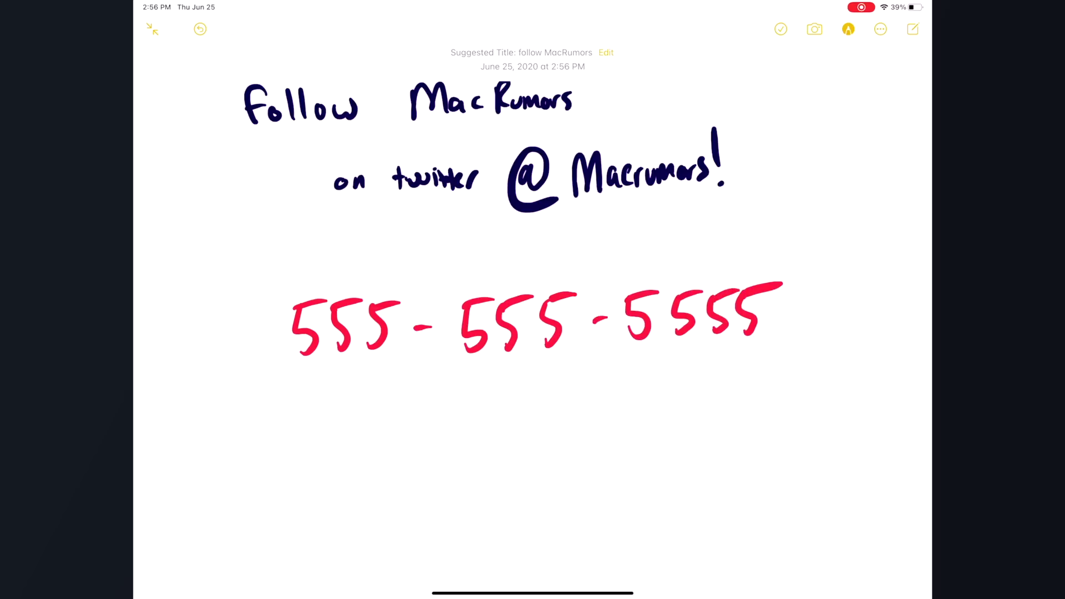
drag(292, 358, 789, 337)
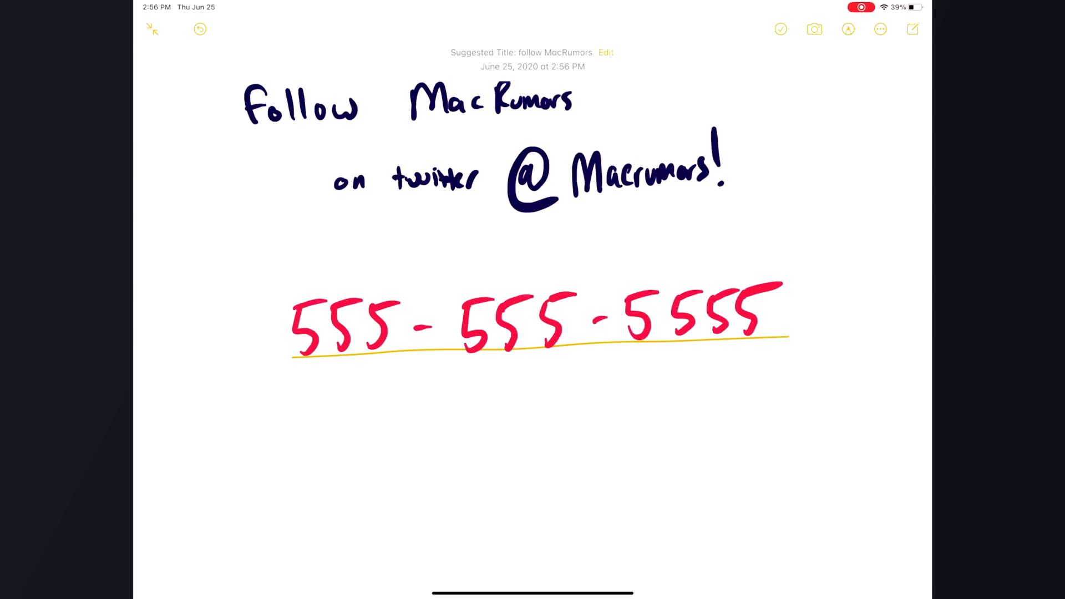
click(537, 325)
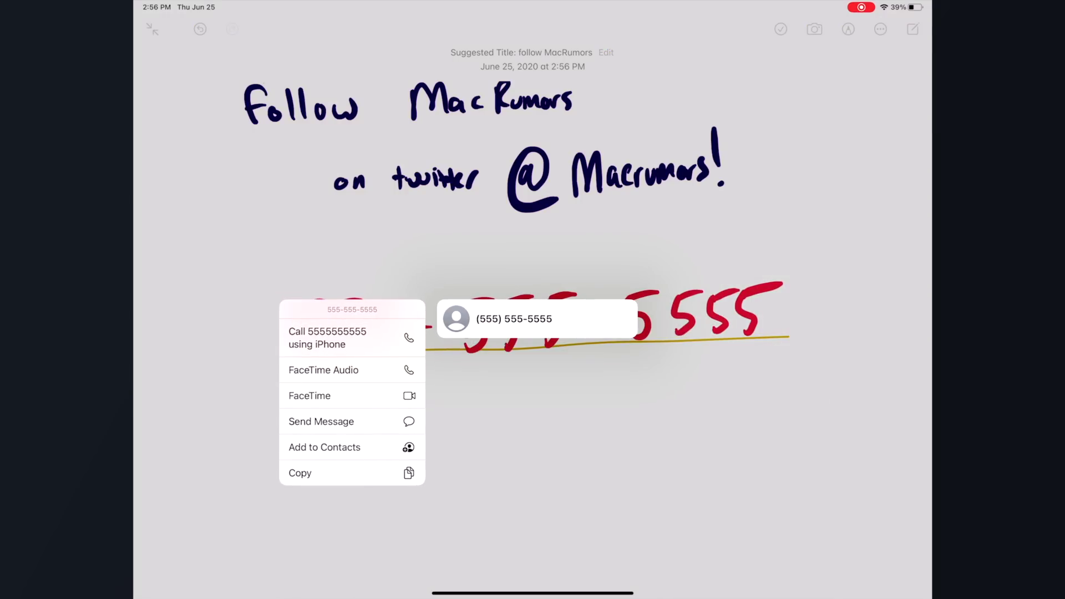